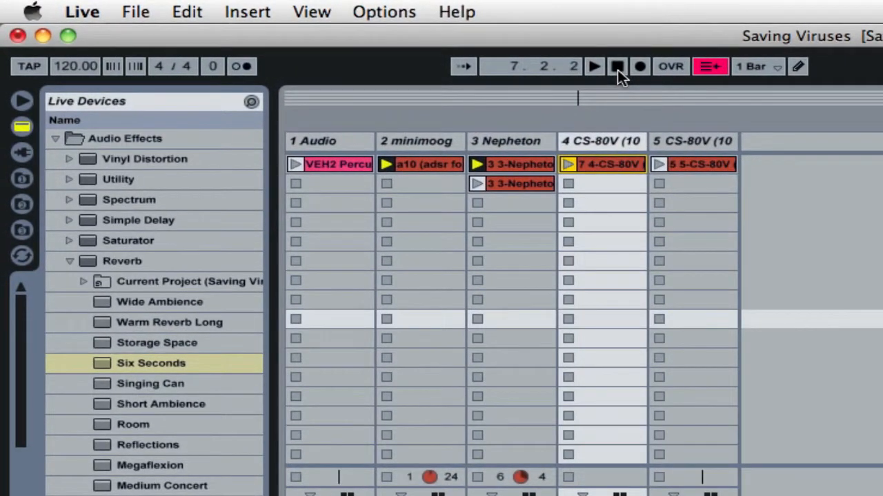
# Return to the song start and record a Session take, launching the minimoog, VEH2 percussion and track 5 CS-80V clips
pyautogui.click(617, 67)
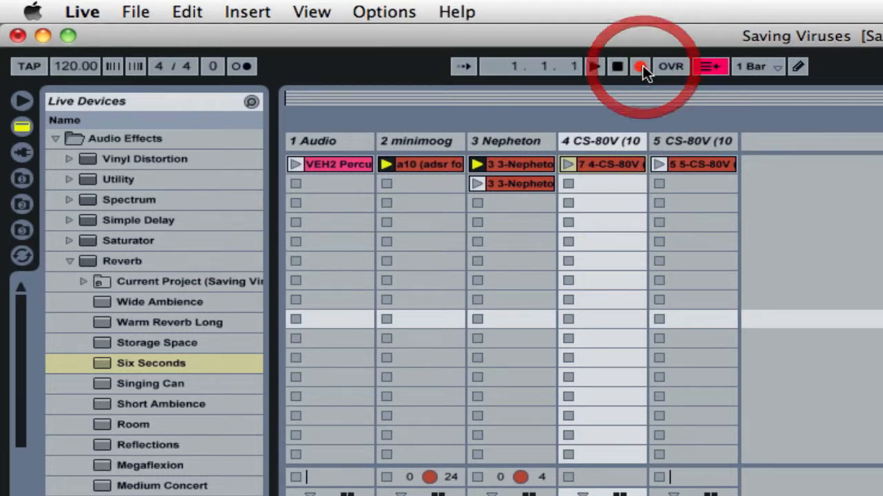
pyautogui.click(386, 164)
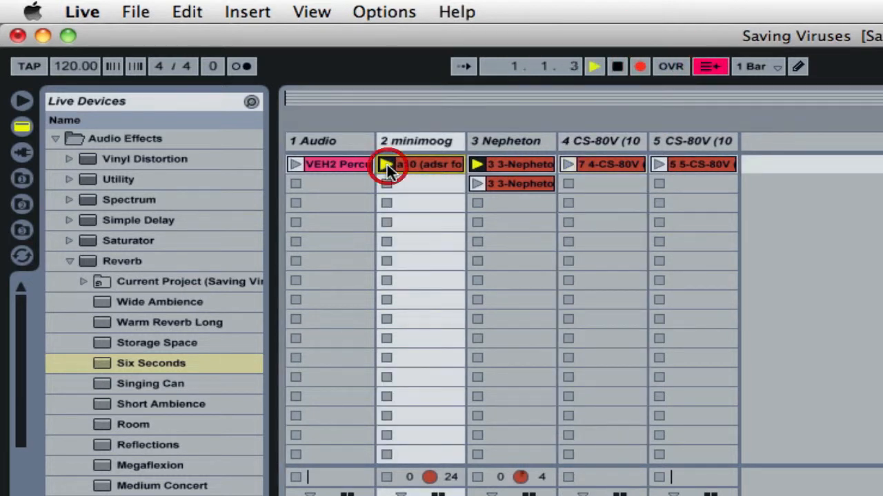
pyautogui.click(297, 164)
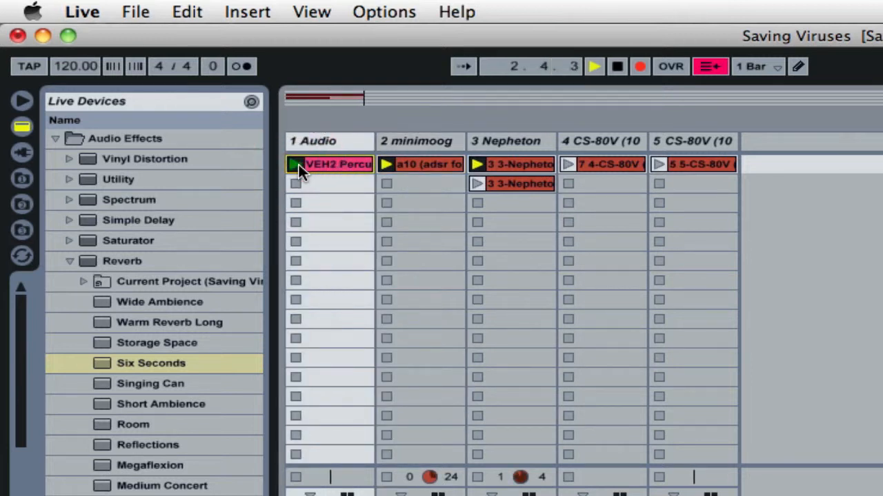
pyautogui.click(657, 164)
# While recording, sweep the input filter point of track 4's Reverb to automate it, ending at 1.94 kHz and width 4.75
pyautogui.click(612, 141)
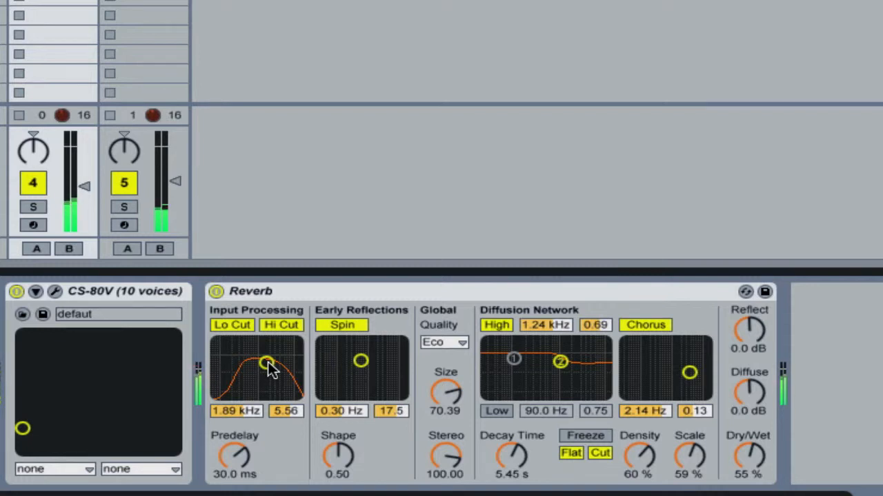
pyautogui.moveTo(268, 361)
pyautogui.mouseDown()
pyautogui.moveTo(232, 394)
pyautogui.moveTo(232, 358)
pyautogui.moveTo(245, 343)
pyautogui.moveTo(272, 343)
pyautogui.moveTo(267, 350)
pyautogui.moveTo(286, 382)
pyautogui.moveTo(241, 383)
pyautogui.moveTo(241, 356)
pyautogui.moveTo(282, 357)
pyautogui.moveTo(296, 359)
pyautogui.moveTo(296, 390)
pyautogui.moveTo(244, 370)
pyautogui.moveTo(274, 349)
pyautogui.moveTo(273, 366)
pyautogui.moveTo(248, 369)
pyautogui.moveTo(254, 360)
pyautogui.moveTo(272, 356)
pyautogui.moveTo(248, 377)
pyautogui.moveTo(268, 367)
pyautogui.mouseUp()
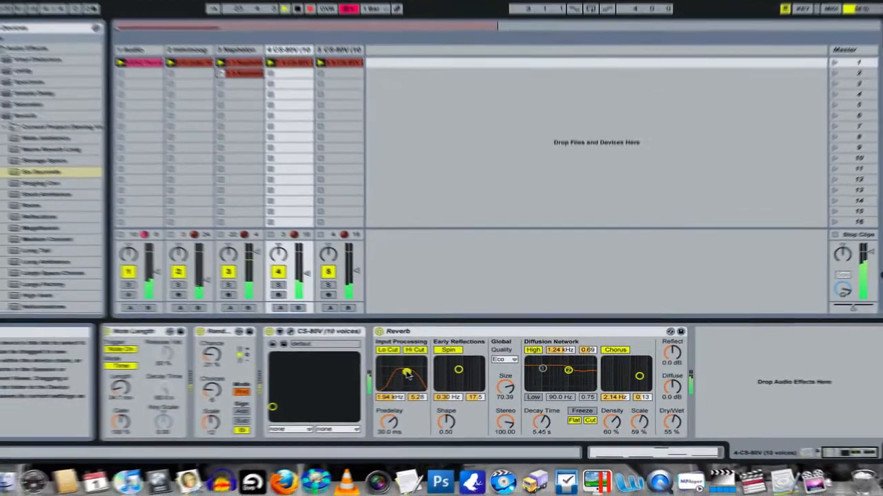
pyautogui.press('Tab')
pyautogui.press('Tab')
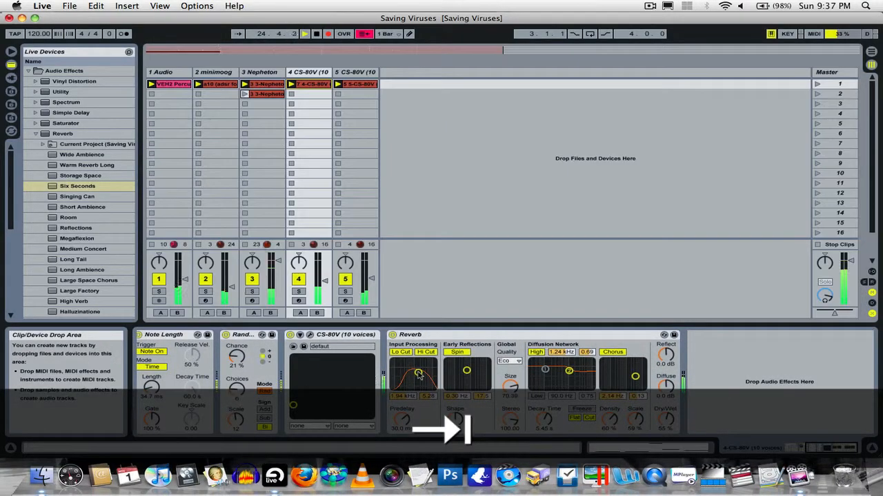
pyautogui.moveTo(418, 372); pyautogui.dragTo(418, 375)
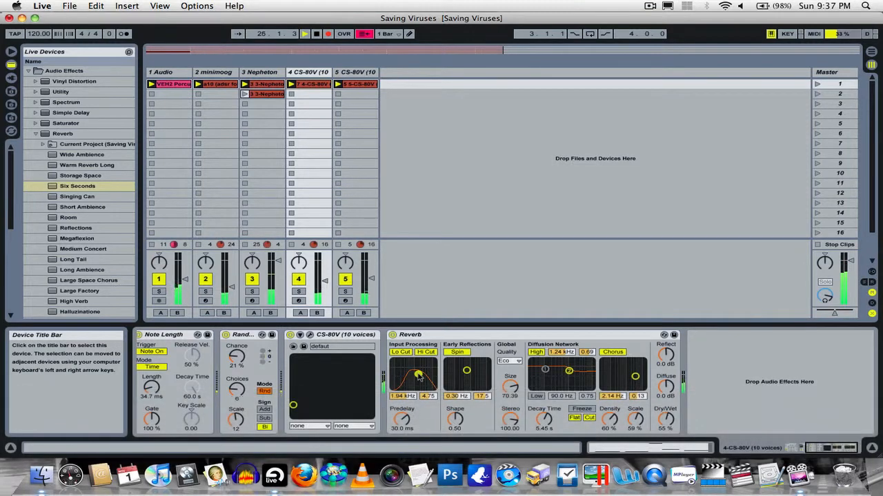
# End the take by stopping the playing clips track by track, with the second Nepheton clip launched in between, and stop recording
pyautogui.click(152, 96)
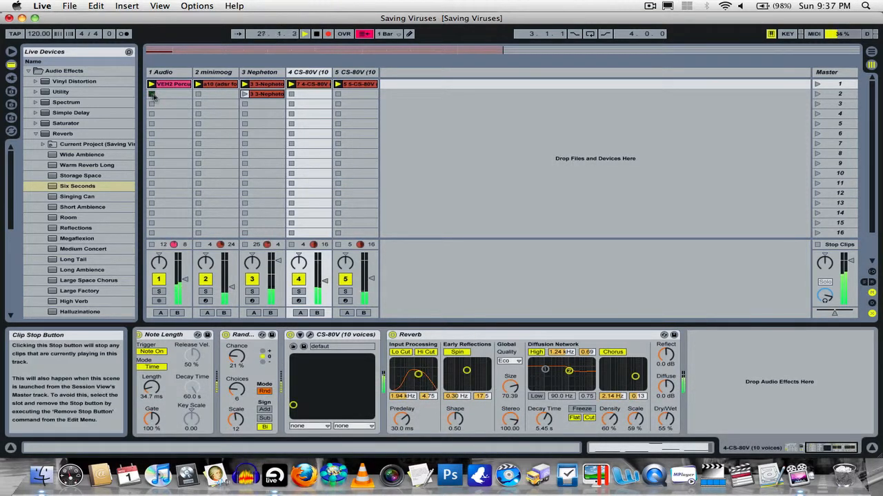
pyautogui.click(199, 95)
pyautogui.click(338, 96)
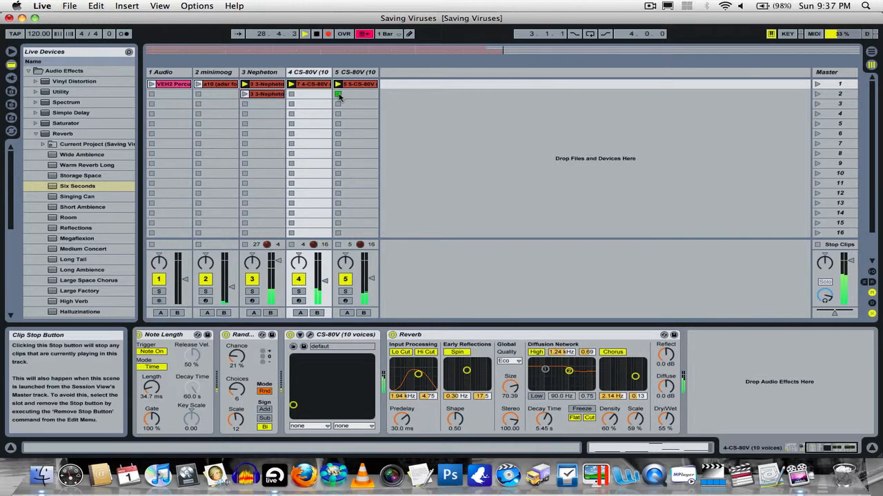
pyautogui.click(247, 95)
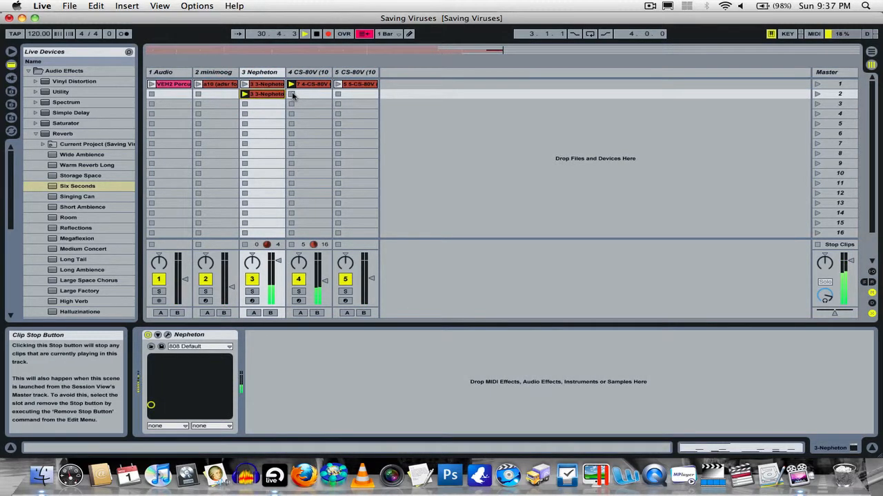
pyautogui.click(244, 104)
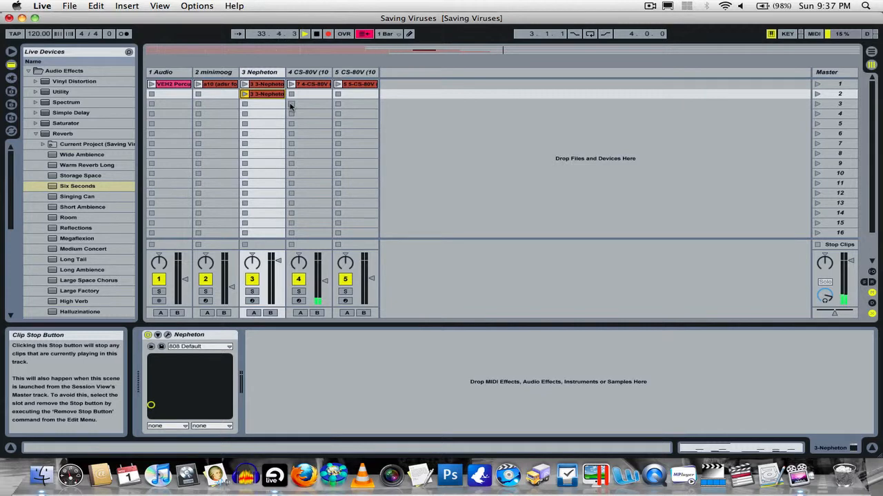
pyautogui.click(316, 34)
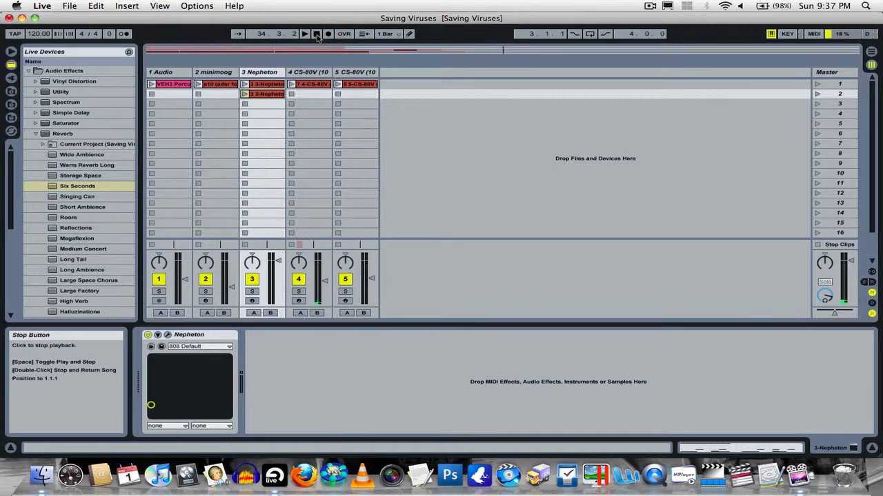
# Select track 4 and its Reverb device, and show the recorded take in Arrangement View
pyautogui.press('Tab')
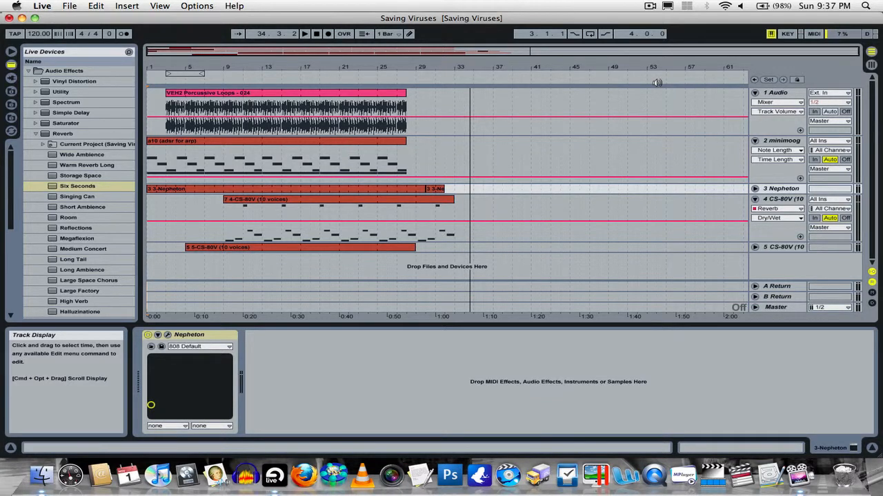
pyautogui.press('Tab')
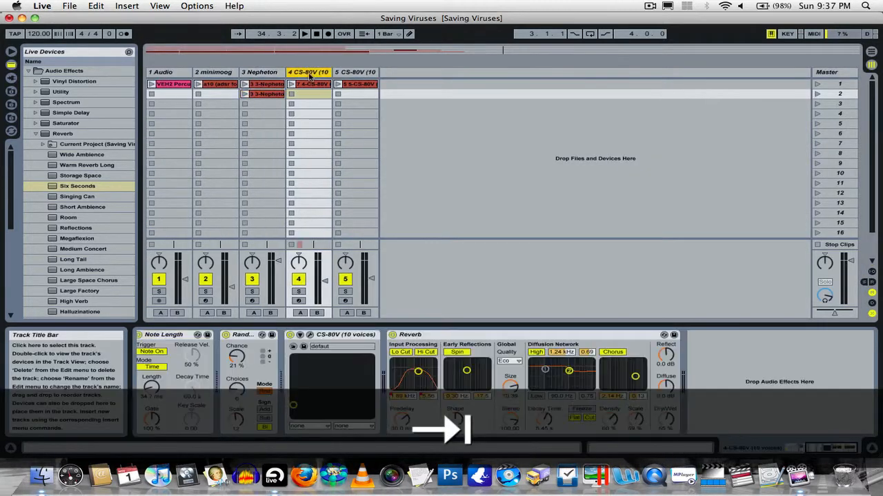
pyautogui.click(308, 72)
pyautogui.click(566, 334)
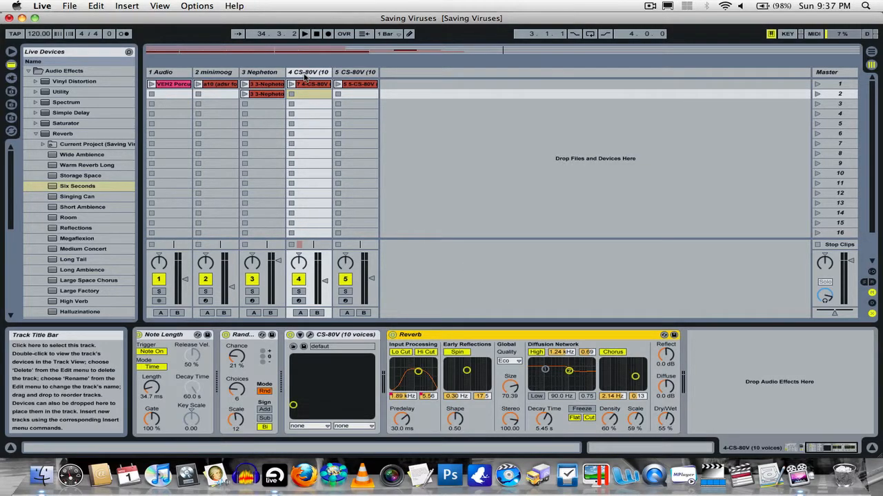
pyautogui.press('Tab')
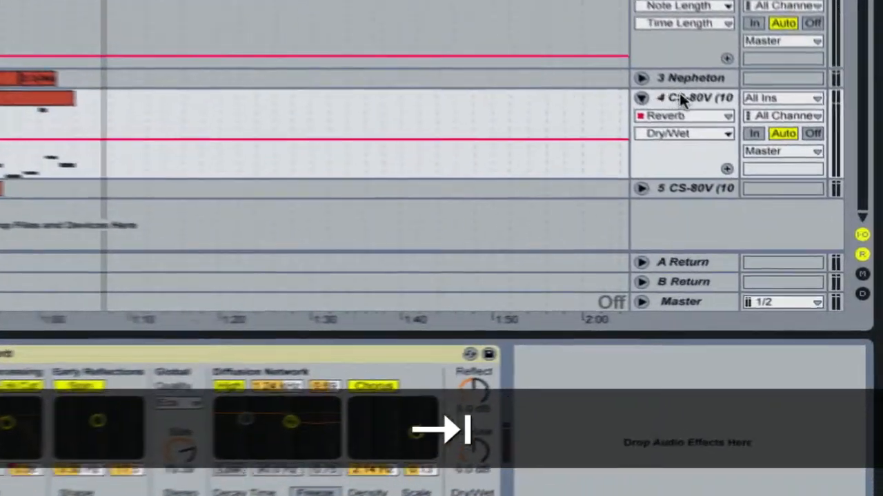
# Examine the list of devices available for automation on track 4 CS-80V
pyautogui.click(684, 97)
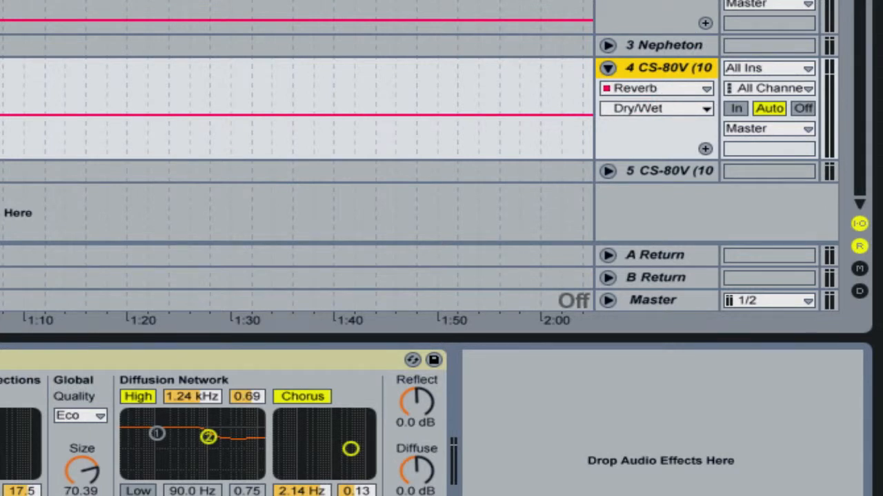
pyautogui.click(684, 89)
pyautogui.click(684, 89)
pyautogui.click(688, 85)
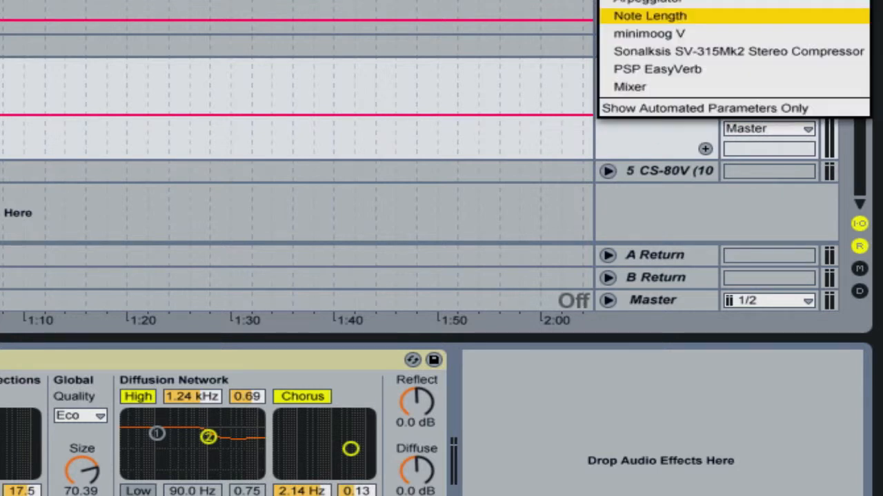
pyautogui.click(693, 139)
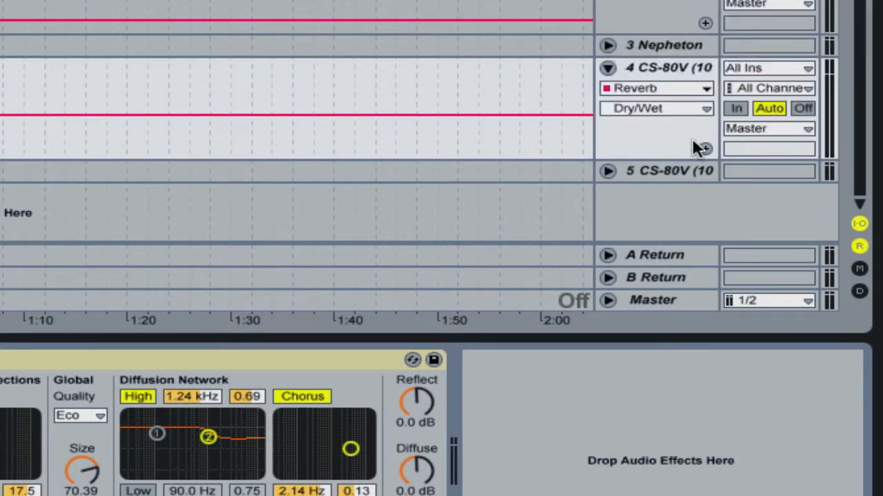
pyautogui.click(677, 88)
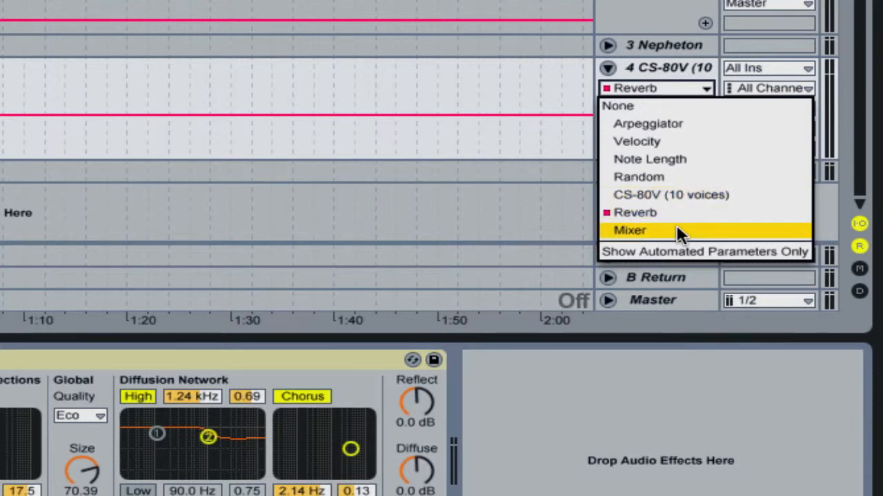
# Compare track 4's mixer controls in Session View with its lane in Arrangement View
pyautogui.press('Tab')
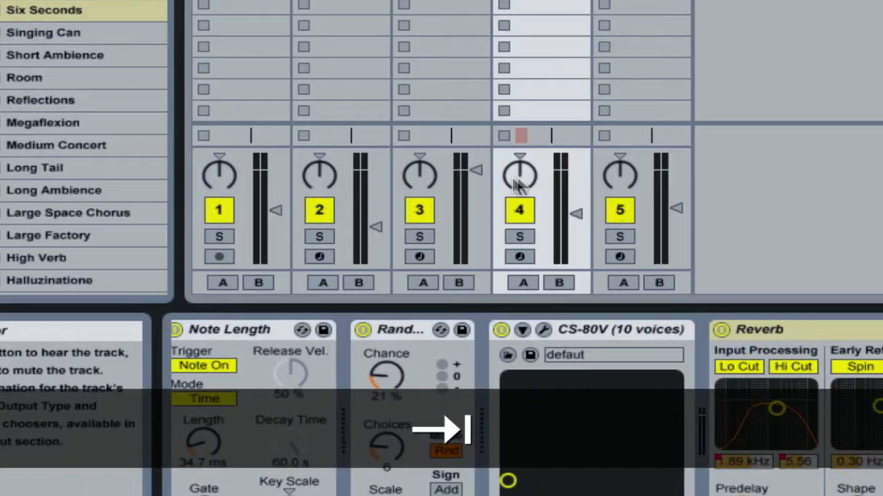
pyautogui.press('Tab')
pyautogui.press('Tab')
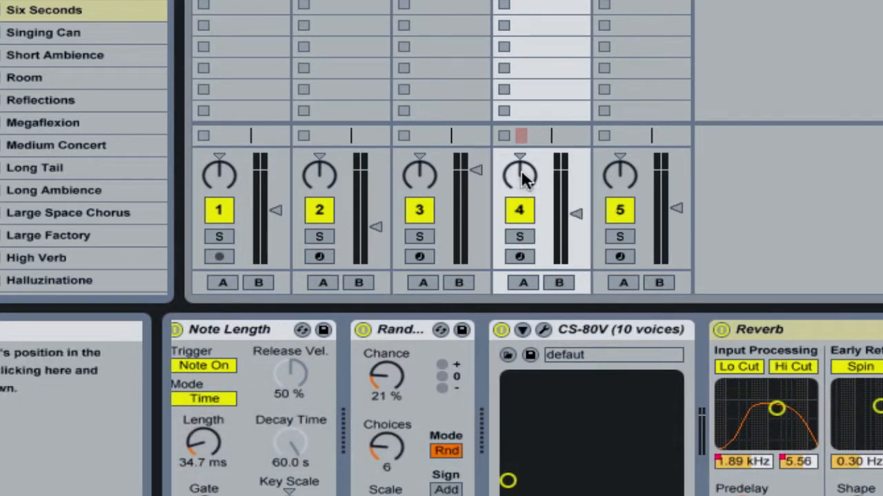
pyautogui.press('Tab')
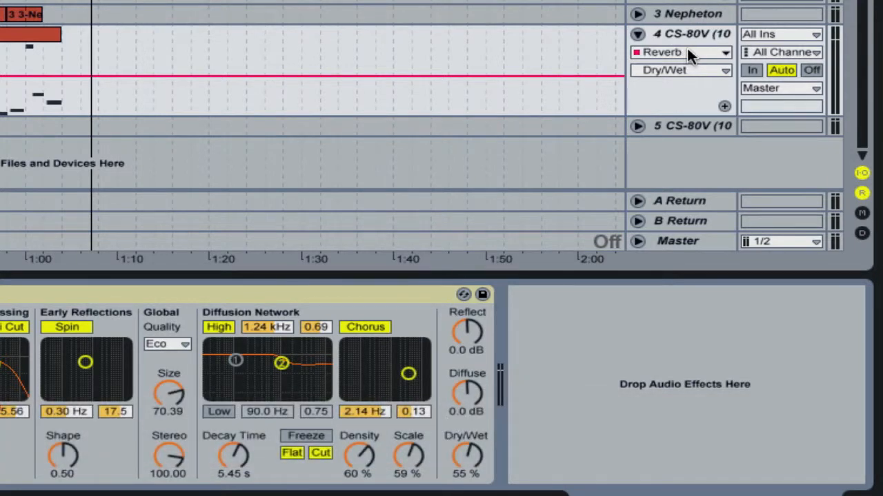
# Display the Reverb's In Freqency automation envelope on track 4 and play the arrangement
pyautogui.click(687, 54)
pyautogui.click(650, 165)
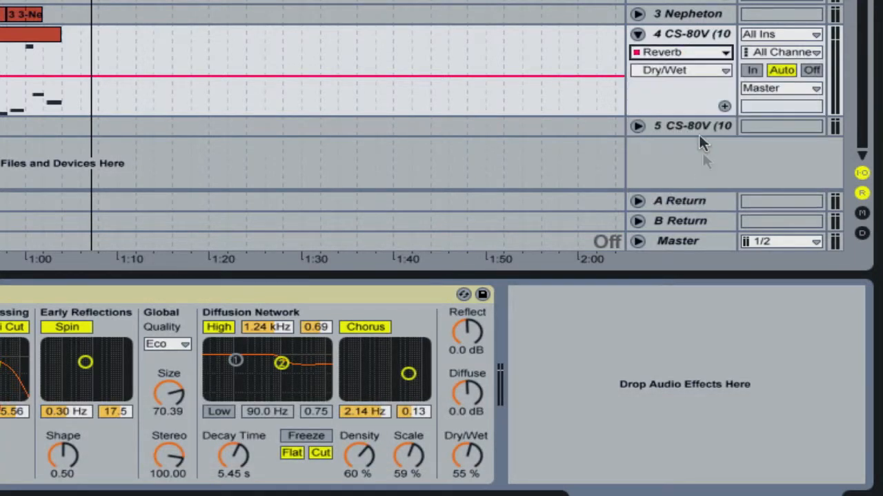
pyautogui.click(720, 71)
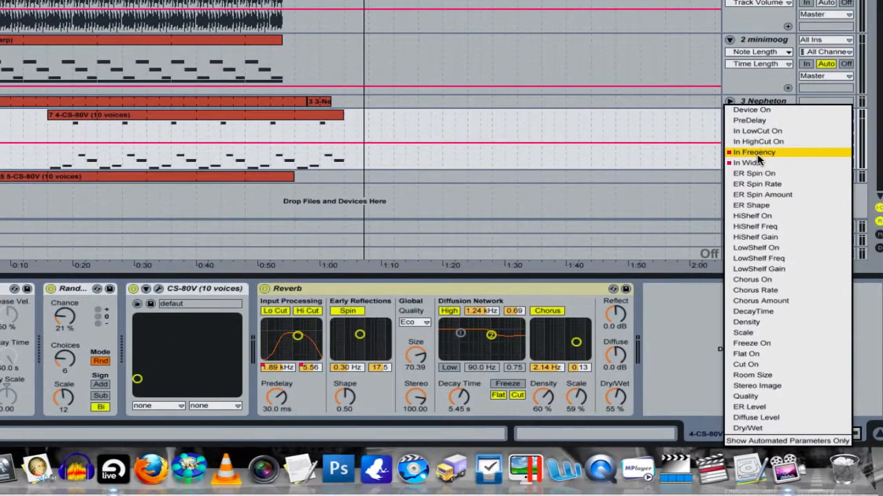
pyautogui.click(718, 123)
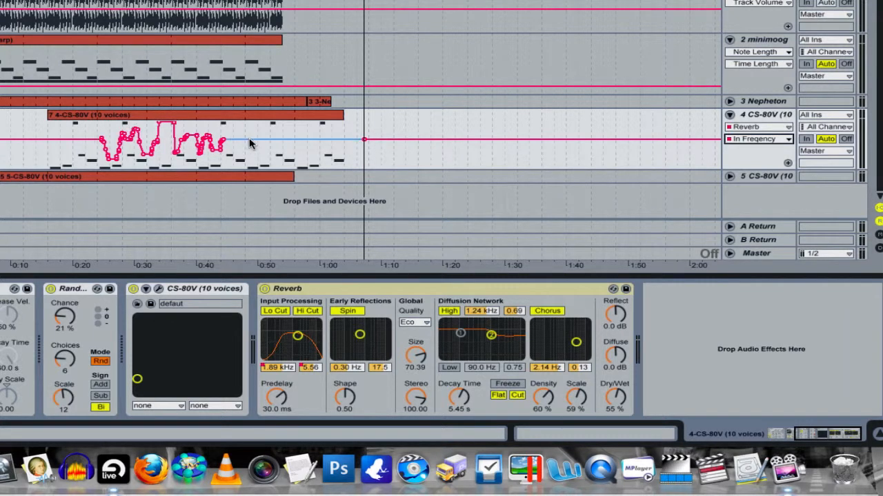
pyautogui.press('space')
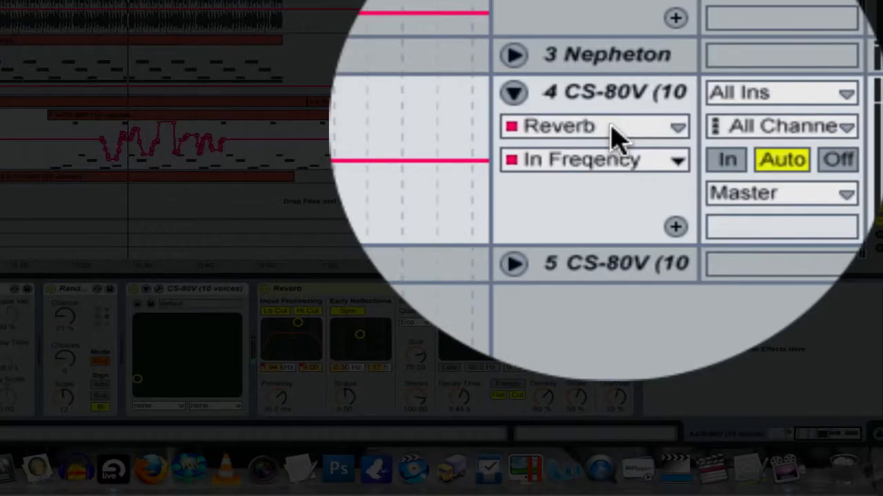
# Switch track 4's automation lane to the Mixer's Track Volume
pyautogui.click(764, 130)
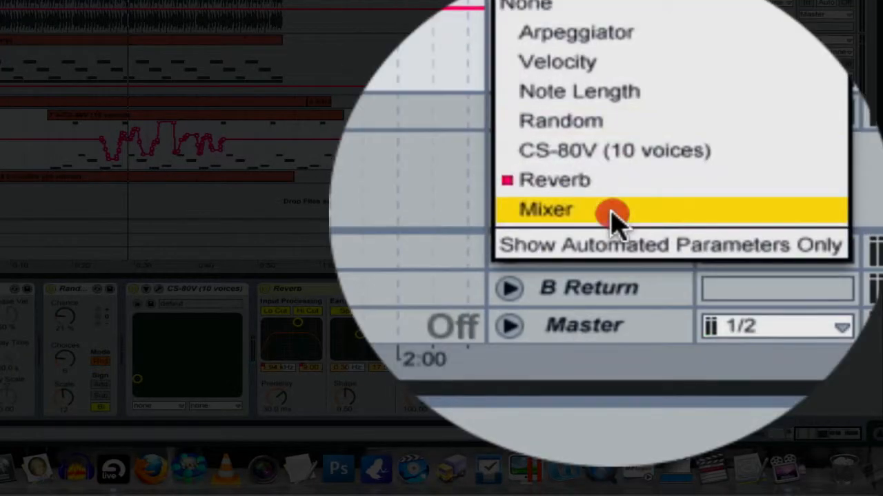
pyautogui.click(614, 240)
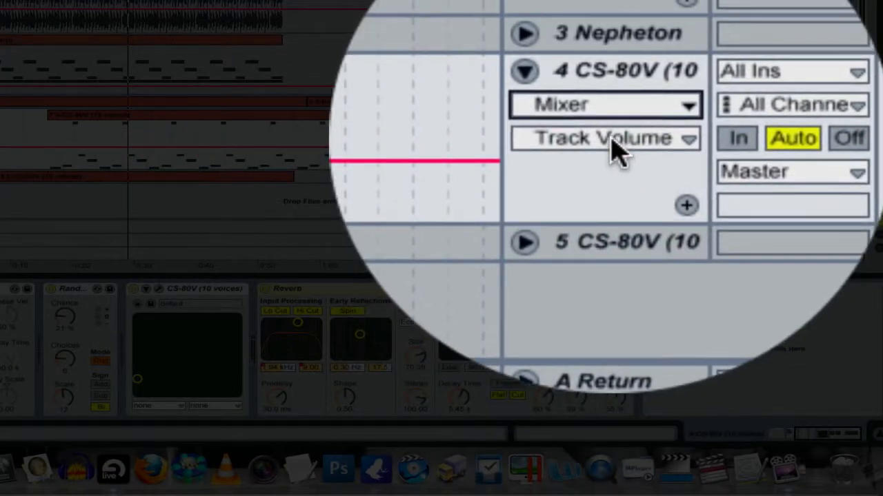
pyautogui.click(760, 139)
pyautogui.click(761, 138)
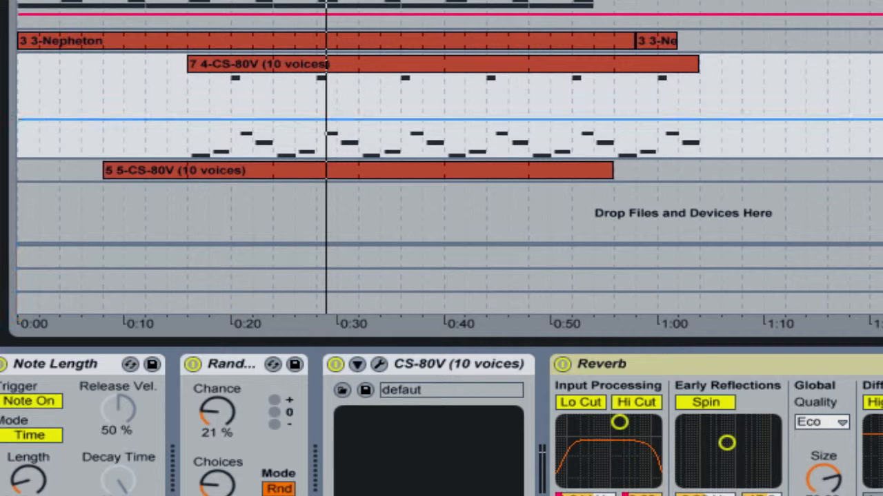
# Draw track 4 volume breakpoints from about 0:30: dip to minimum, rise by 0:34, then fall partway near 0:43; show the Session mixer
pyautogui.click(335, 120)
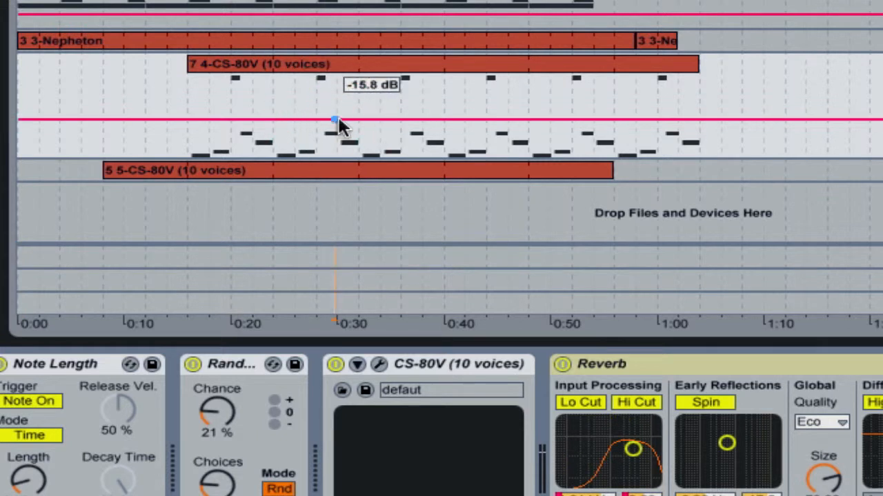
pyautogui.click(372, 120)
pyautogui.moveTo(372, 120); pyautogui.dragTo(357, 156)
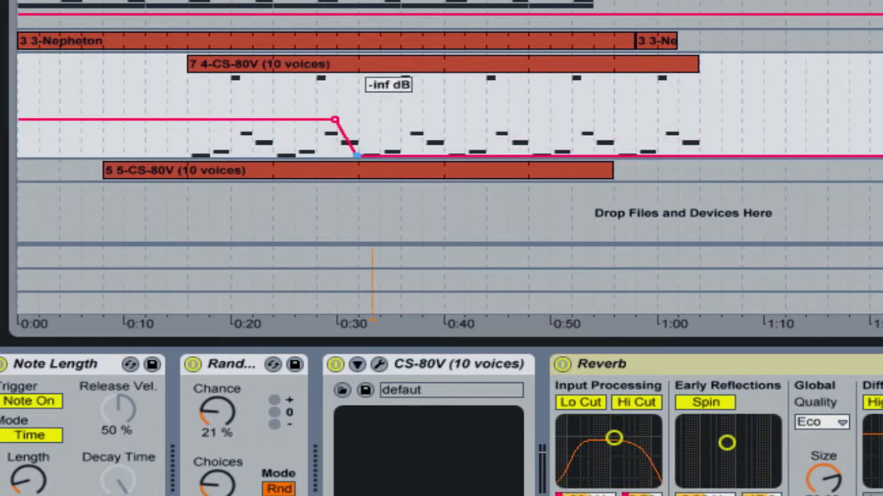
pyautogui.click(386, 149)
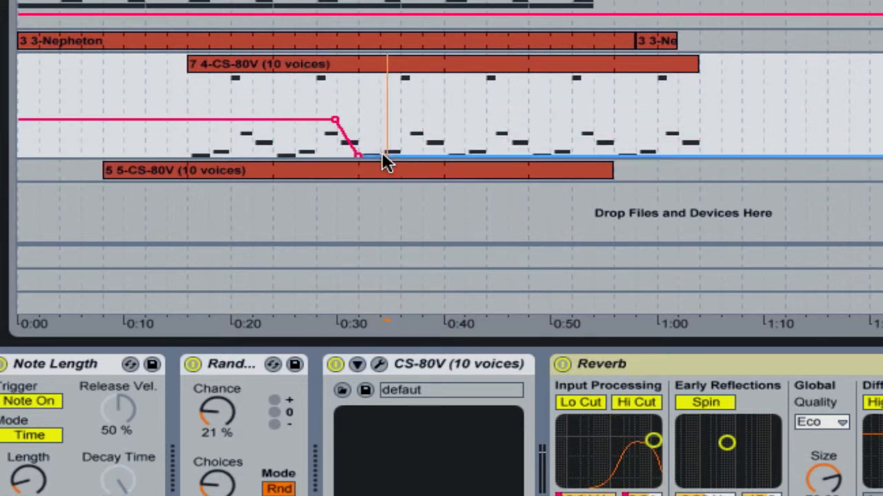
pyautogui.moveTo(382, 153); pyautogui.dragTo(383, 121)
pyautogui.moveTo(456, 122); pyautogui.dragTo(476, 140)
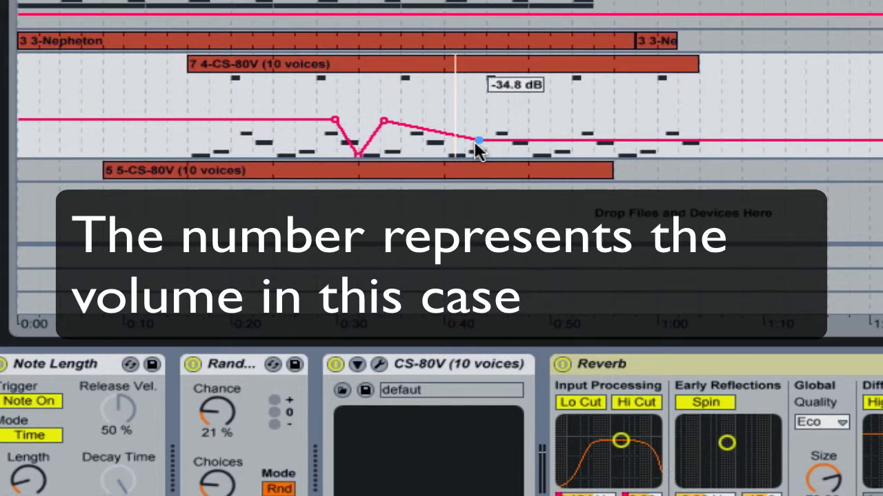
pyautogui.moveTo(476, 142)
pyautogui.mouseDown()
pyautogui.moveTo(475, 89)
pyautogui.moveTo(478, 138)
pyautogui.mouseUp()
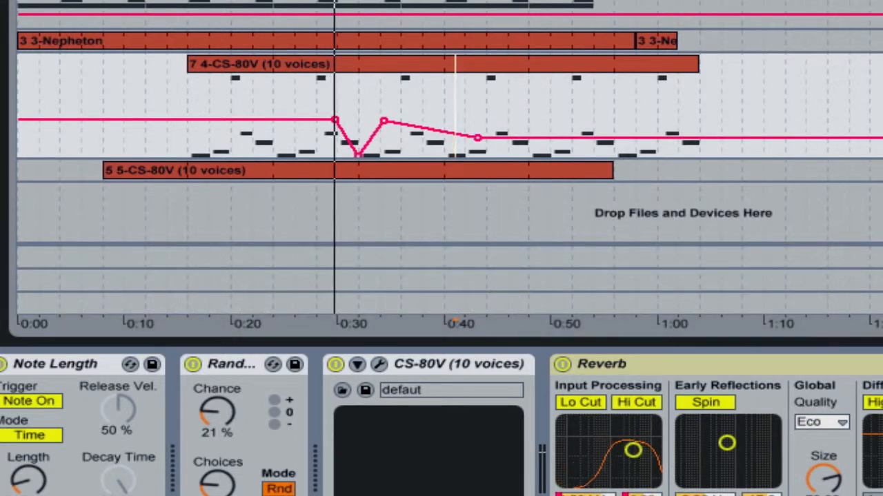
pyautogui.press('Tab')
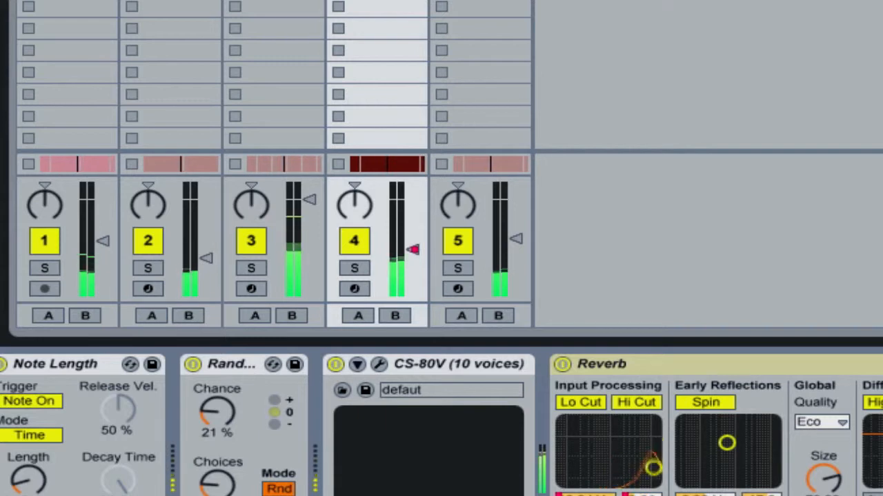
# Compare track 4's volume fader with its envelope during playback, and raise the volume breakpoint near 0:43 to about -21 dB
pyautogui.press('Tab')
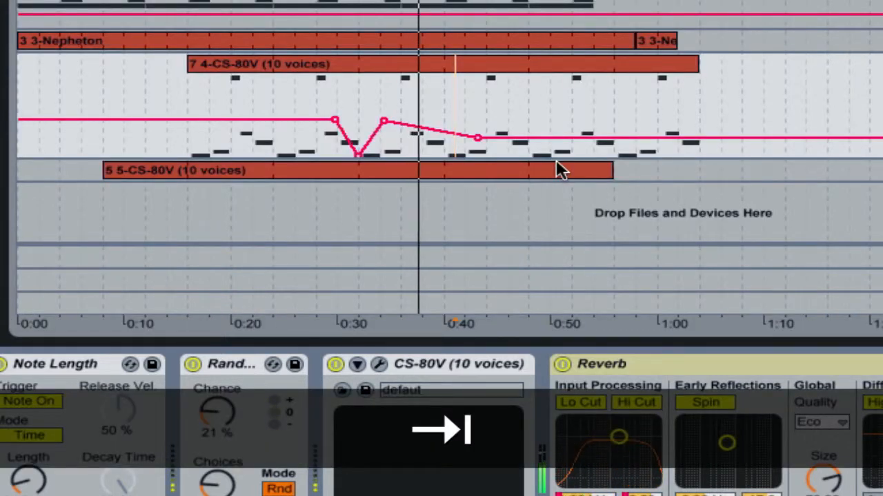
pyautogui.press('Tab')
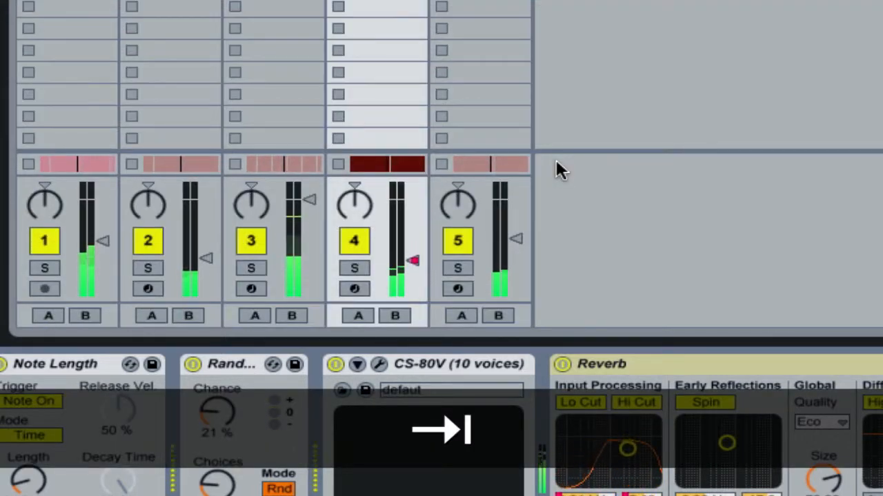
pyautogui.press('Tab')
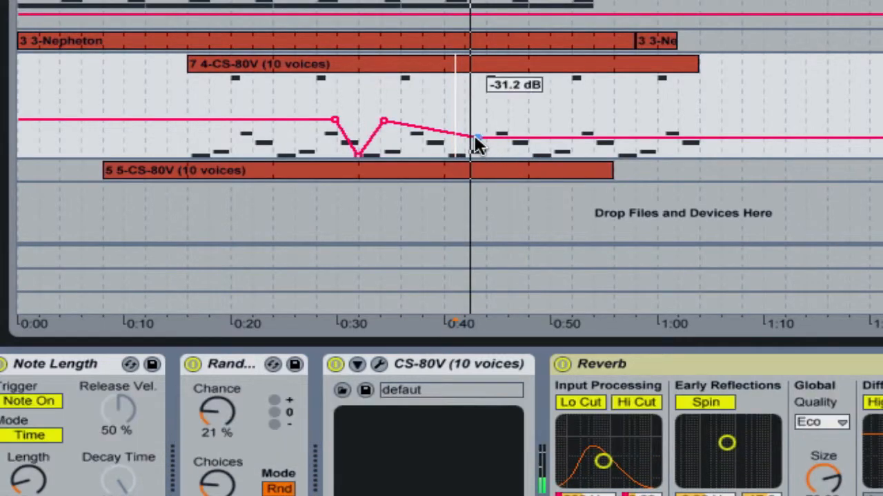
pyautogui.moveTo(477, 138); pyautogui.dragTo(477, 128)
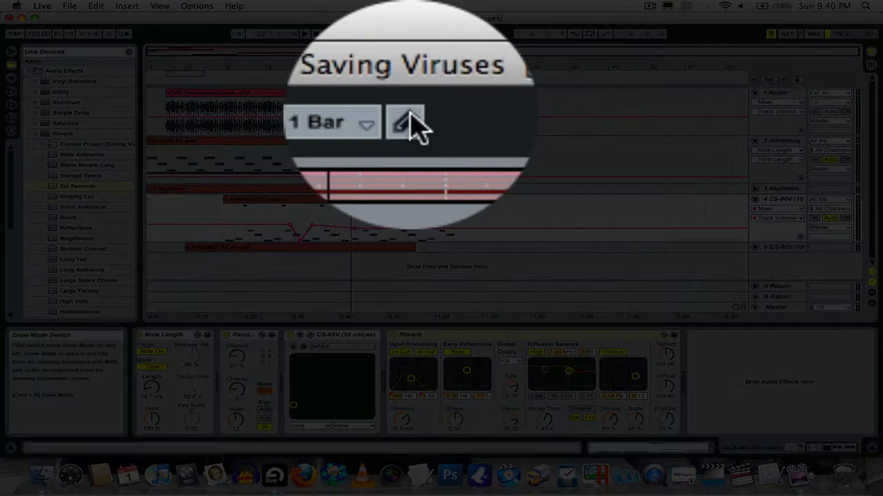
# Enable Draw Mode with Snap to Grid and draw a stepped volume dip and rise on track 4 from about 0:45 to 1:00
pyautogui.click(409, 33)
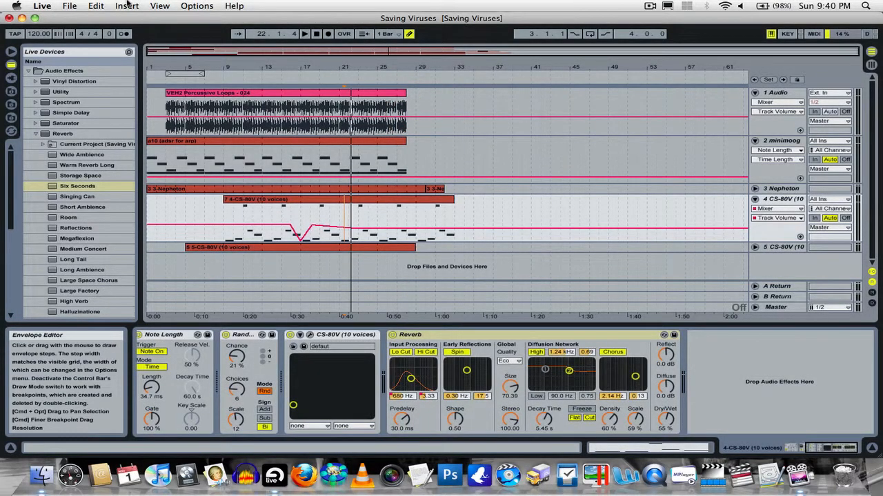
pyautogui.click(197, 6)
pyautogui.click(196, 5)
pyautogui.click(196, 6)
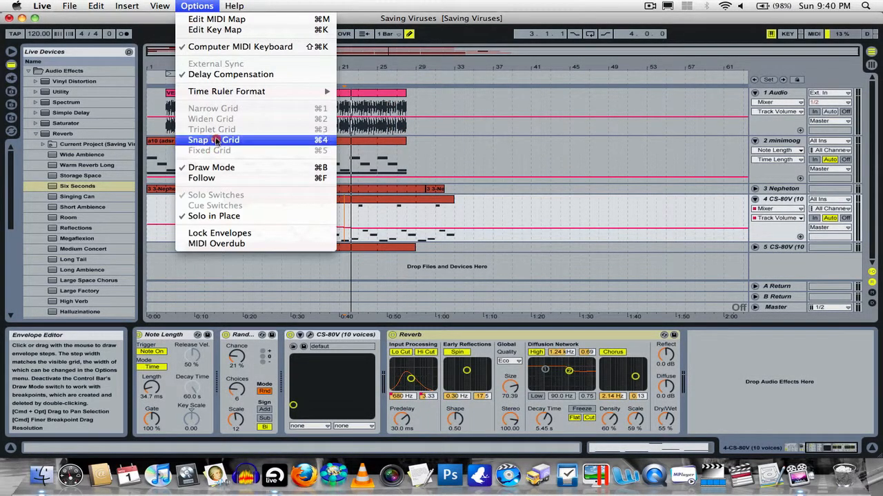
pyautogui.click(213, 140)
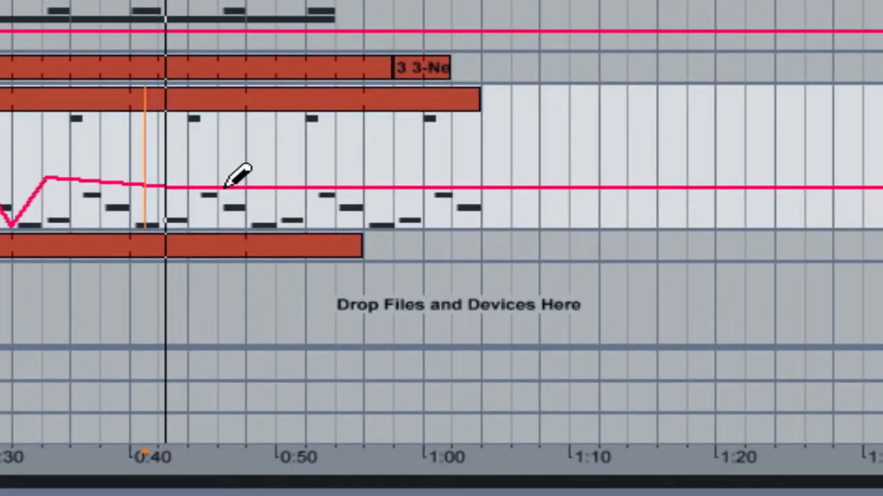
pyautogui.moveTo(228, 186)
pyautogui.mouseDown()
pyautogui.moveTo(348, 226)
pyautogui.moveTo(433, 178)
pyautogui.mouseUp()
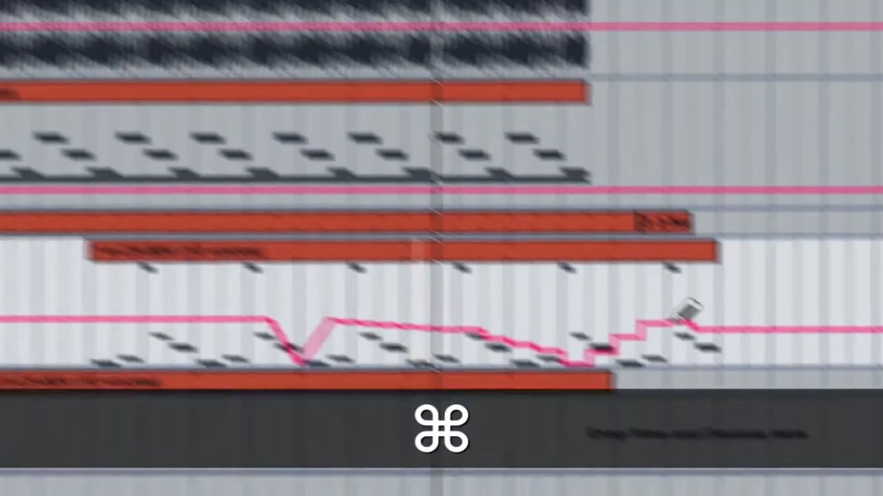
# Undo the stepped volume drawing on track 4 and turn off Snap to Grid
pyautogui.press('super+z')
pyautogui.click(422, 11)
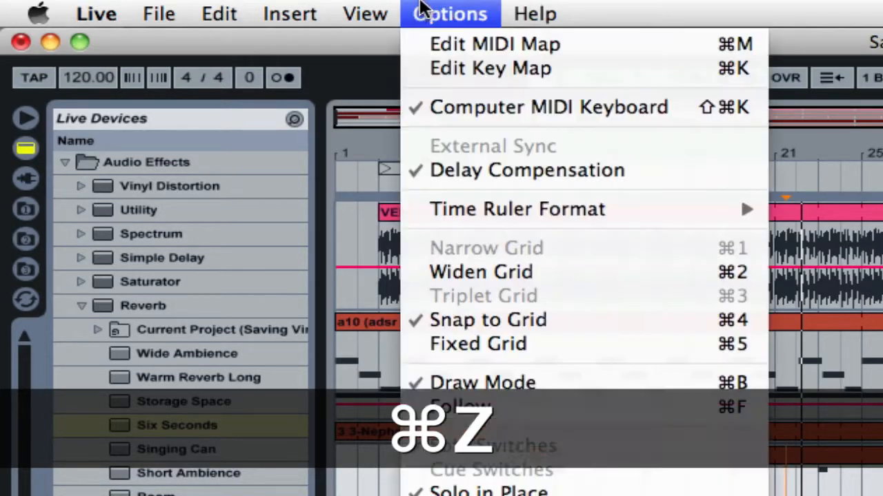
pyautogui.click(461, 323)
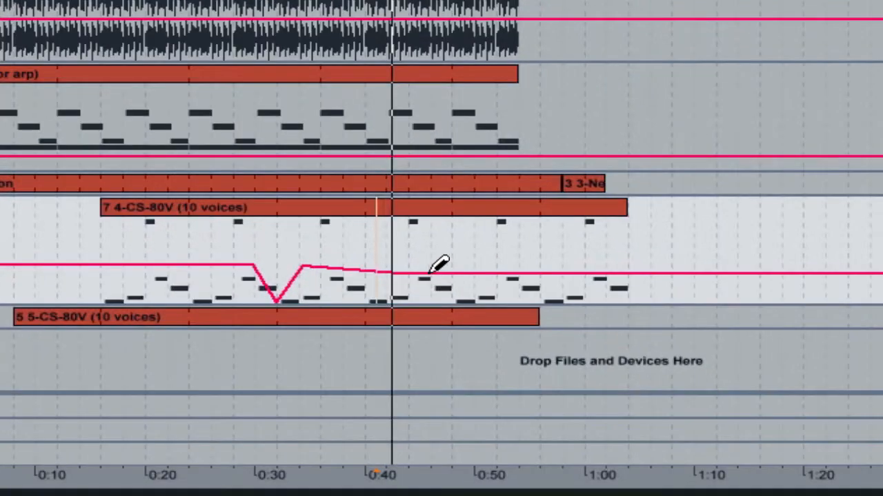
# Draw a smooth track 4 volume curve from about 0:46, dipping to minimum near 0:50 and ending by 0:58, and leave Draw Mode
pyautogui.moveTo(433, 277)
pyautogui.mouseDown()
pyautogui.moveTo(459, 296)
pyautogui.moveTo(492, 297)
pyautogui.moveTo(548, 271)
pyautogui.moveTo(570, 286)
pyautogui.mouseUp()
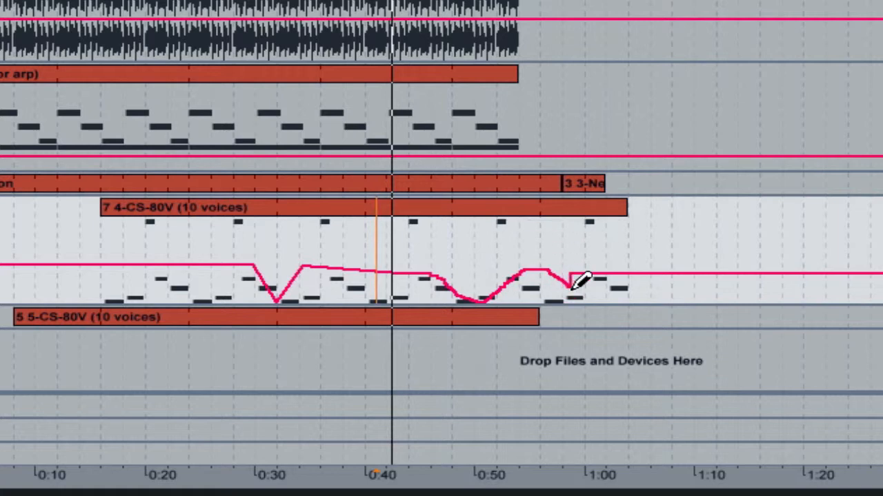
pyautogui.click(41, 2)
pyautogui.click(77, 71)
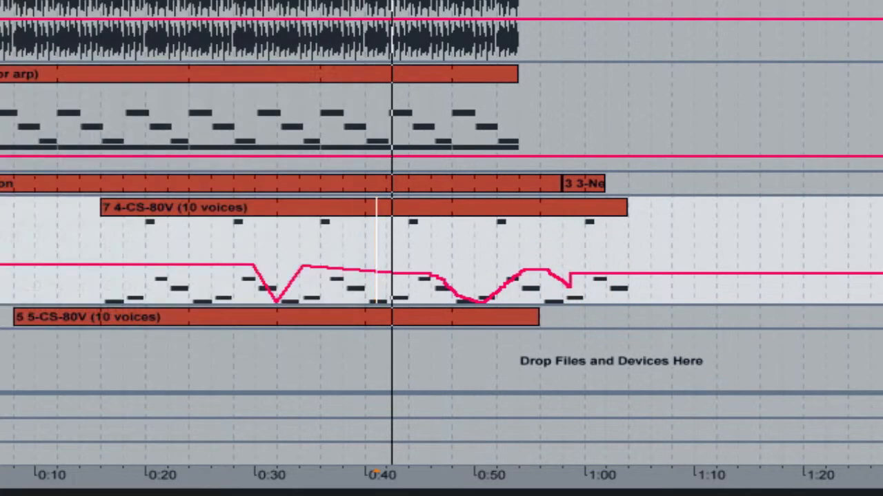
pyautogui.hotkey('ctrl', 'b')
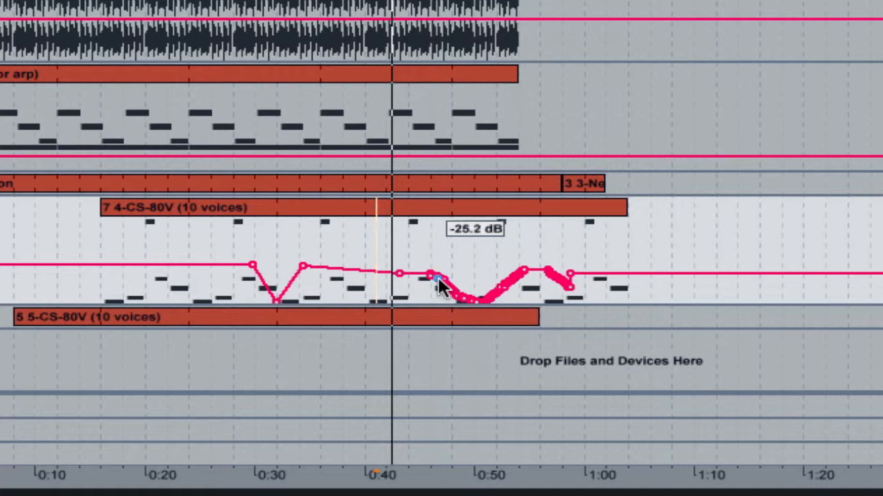
# Add track 4 volume breakpoints at about 1:01 and 1:05, lowering the second one close to minimum
pyautogui.click(502, 282)
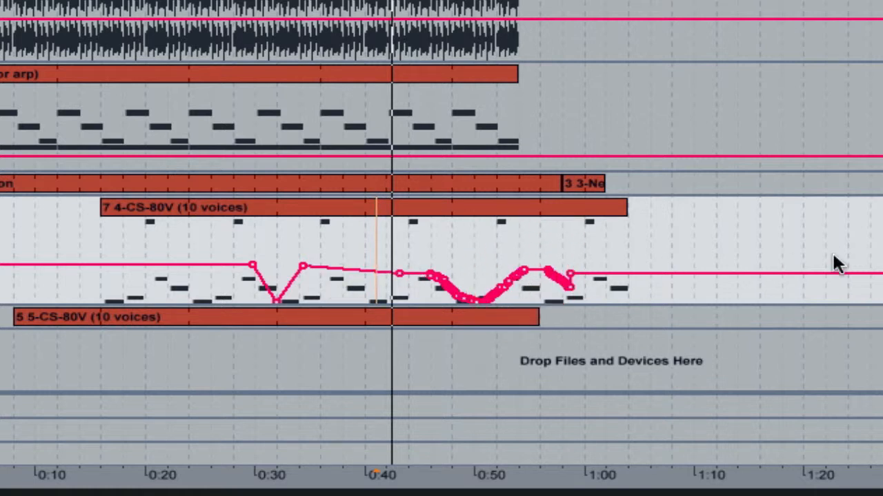
pyautogui.click(602, 273)
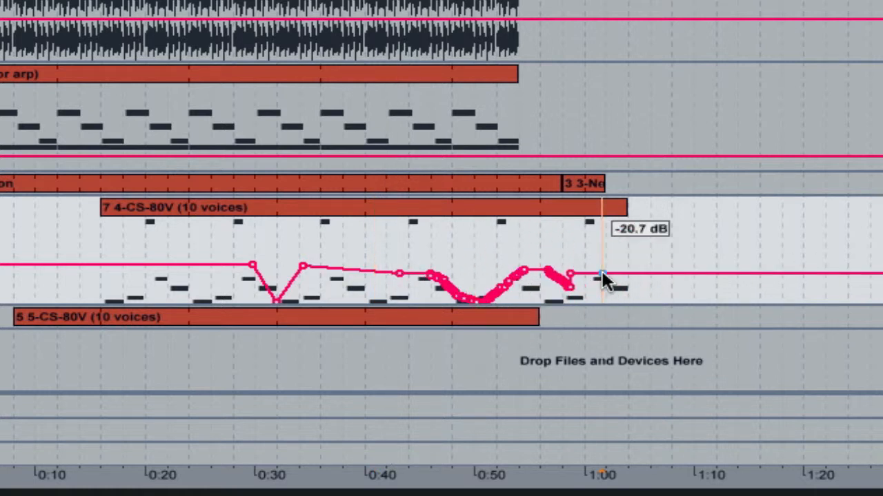
pyautogui.moveTo(640, 274); pyautogui.dragTo(642, 293)
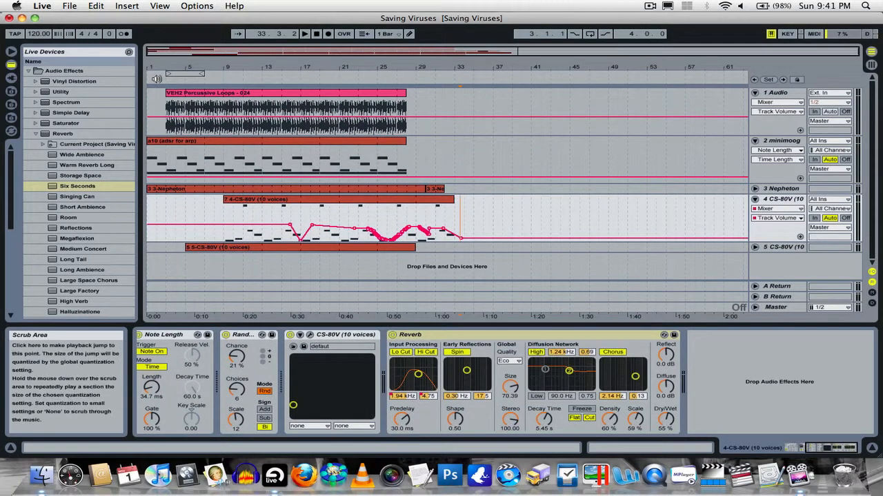
# Start Arrangement recording near the beginning and record track 4 volume fader moves from about 0:09 to 0:15; show the resulting envelope
pyautogui.click(156, 77)
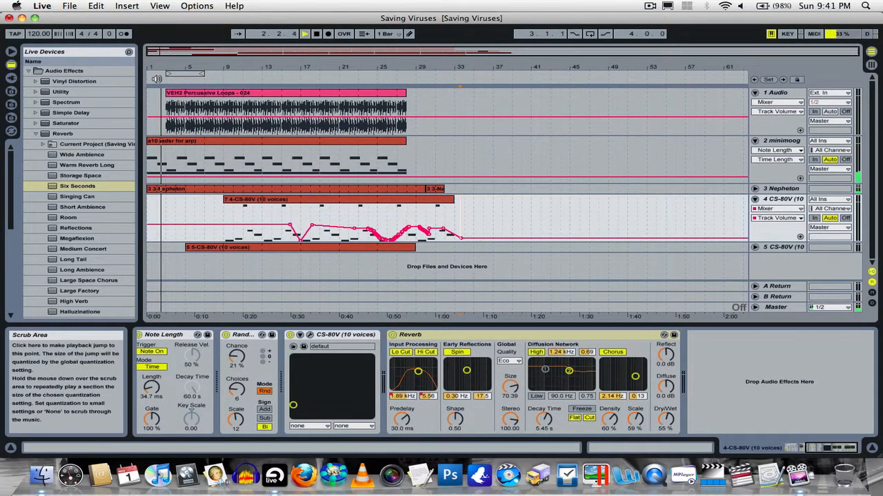
pyautogui.click(328, 34)
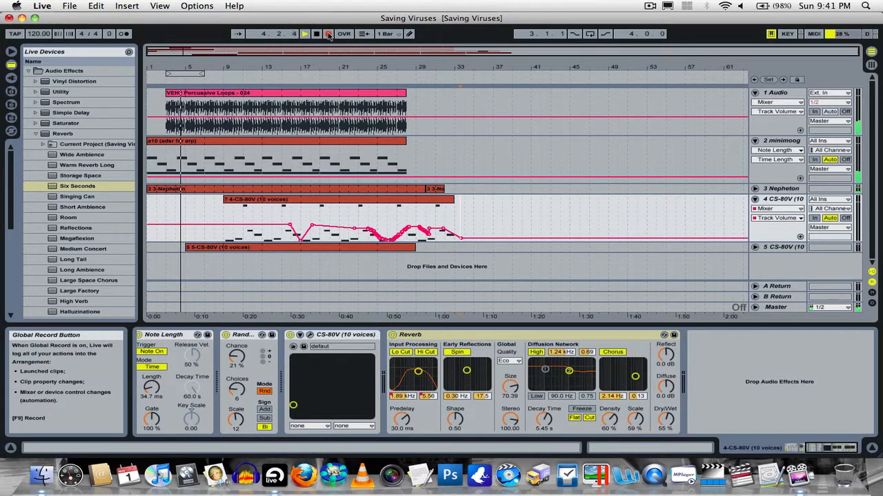
pyautogui.press('Tab')
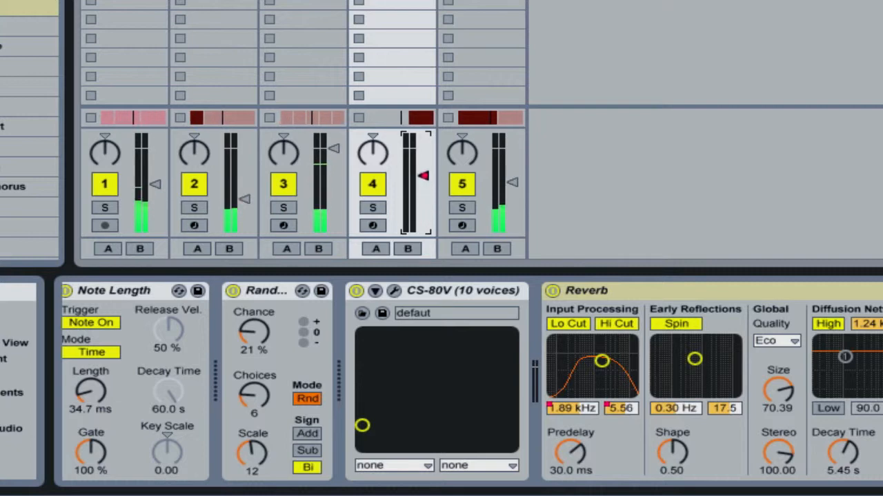
pyautogui.press('Tab')
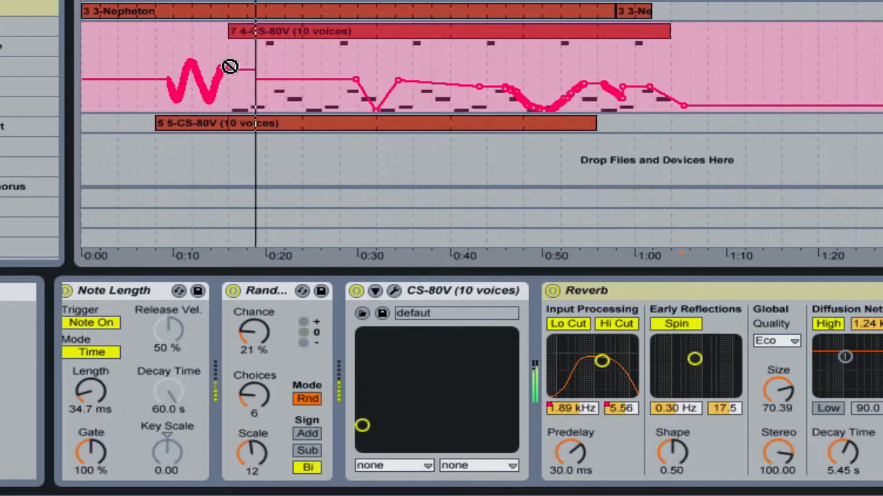
# Record further up-and-down moves of track 4's Session volume fader from about 0:20 to 0:29, and return to Arrangement View
pyautogui.press('Tab')
pyautogui.moveTo(424, 175)
pyautogui.mouseDown()
pyautogui.moveTo(424, 207)
pyautogui.moveTo(424, 170)
pyautogui.mouseUp()
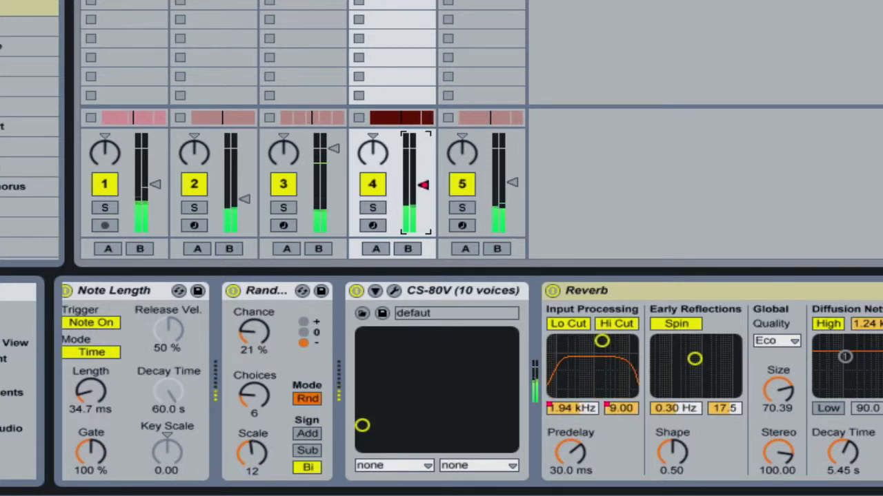
pyautogui.press('Tab')
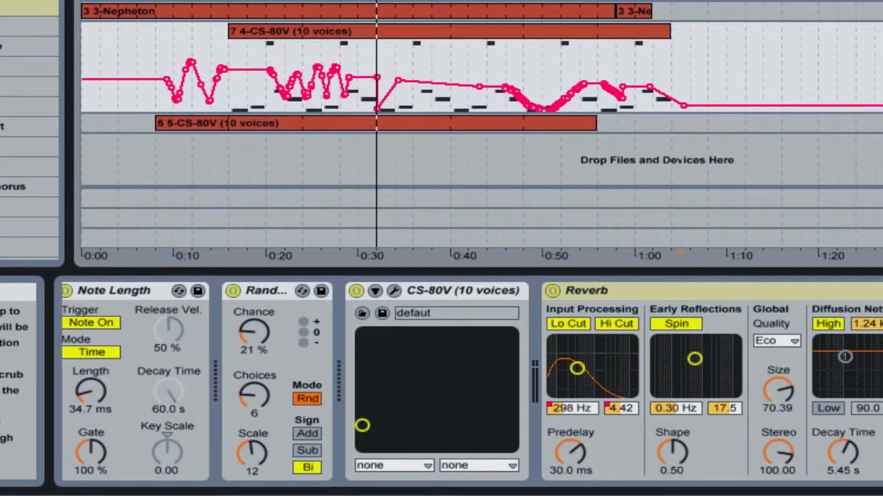
# Play back the start of track 4's recorded volume automation and check which action can be undone
pyautogui.click(180, 2)
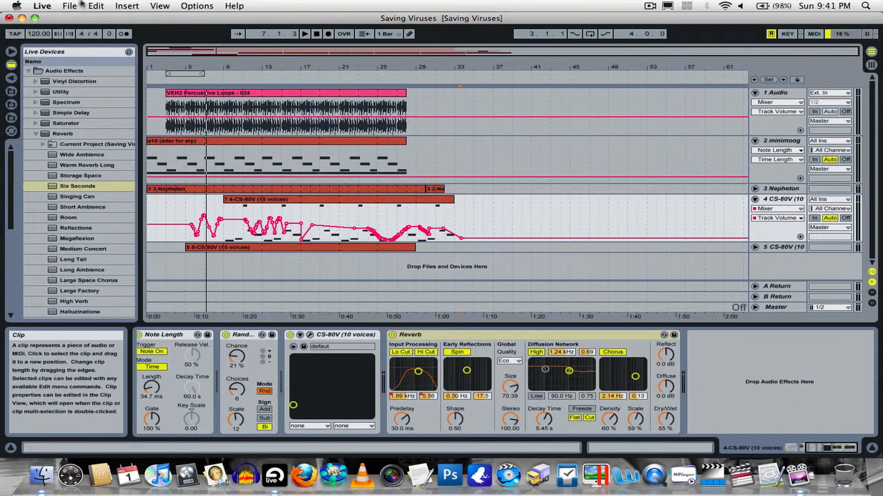
pyautogui.click(72, 5)
pyautogui.moveTo(96, 5)
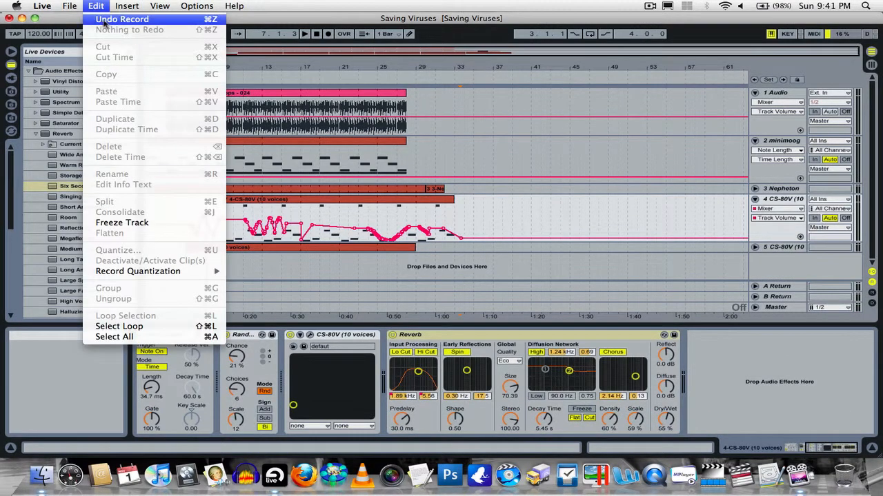
pyautogui.click(497, 230)
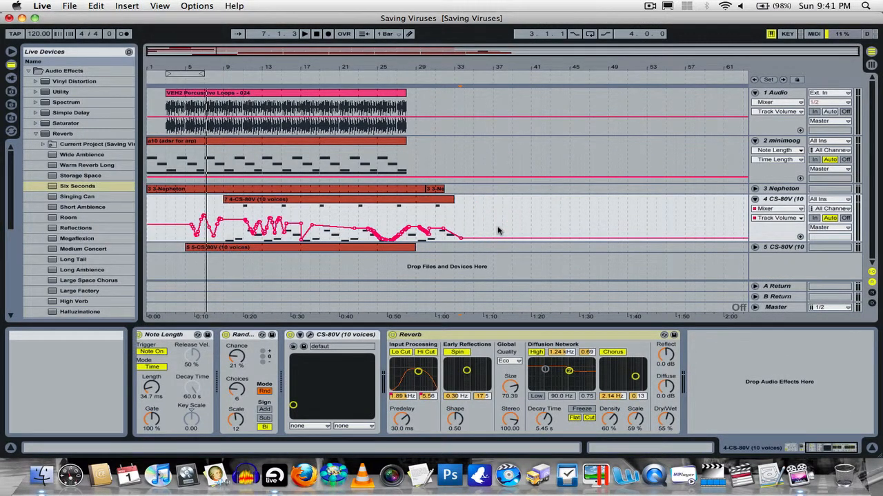